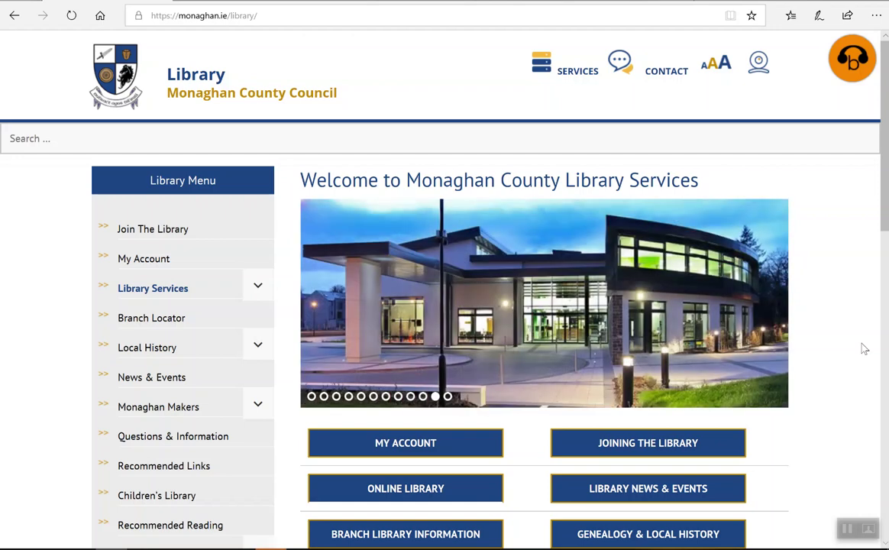
# - Open Monaghan County Library's Online Library page and launch BorrowBox from its eBook banner
pyautogui.click(428, 495)
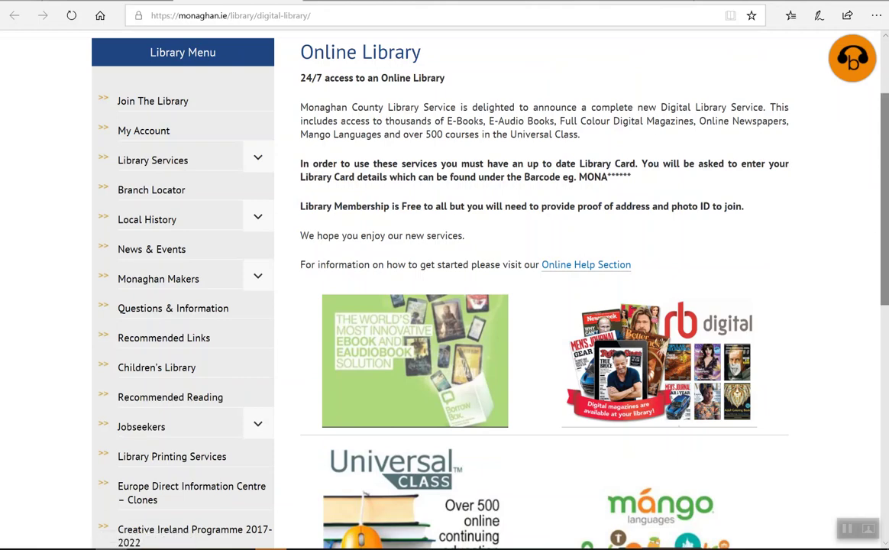
pyautogui.moveTo(884, 204); pyautogui.dragTo(881, 334)
pyautogui.scroll(5, 880, 334)
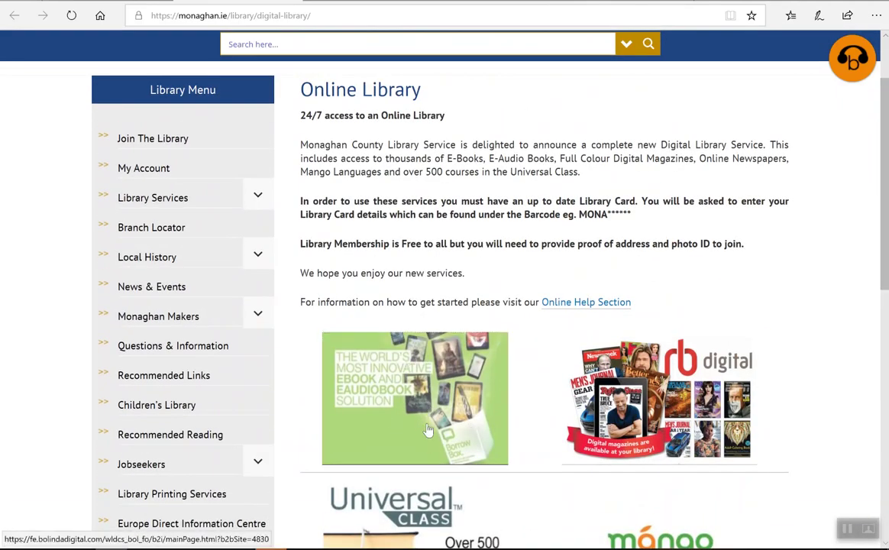
pyautogui.click(380, 376)
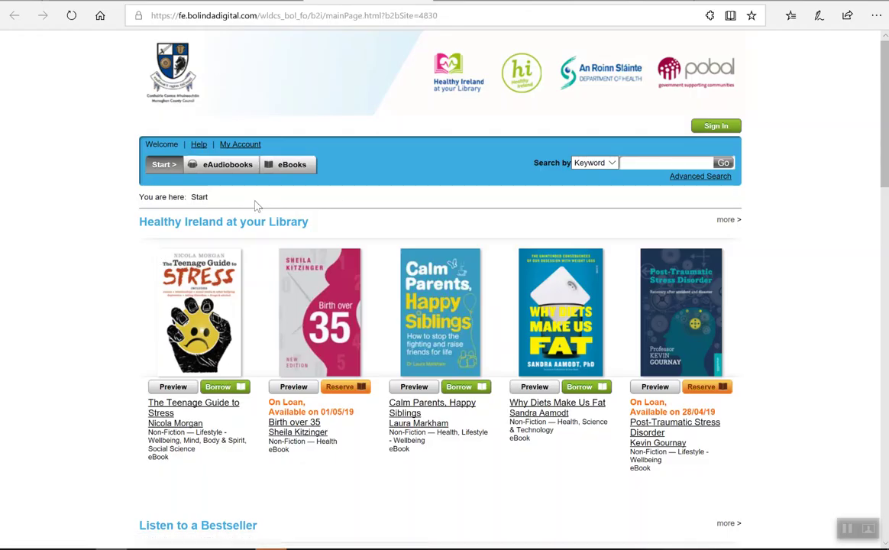
# - Go to the BorrowBox sign-in page and start entering the library card details
pyautogui.click(716, 125)
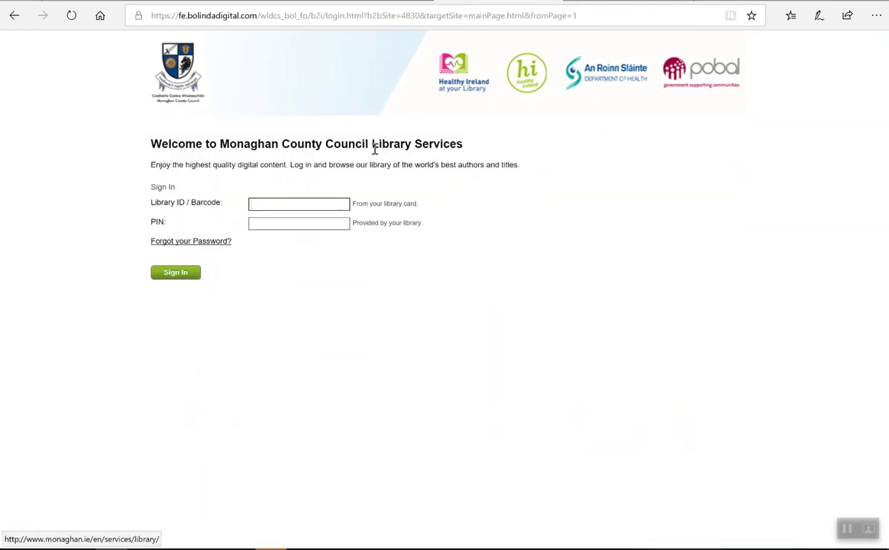
pyautogui.click(282, 227)
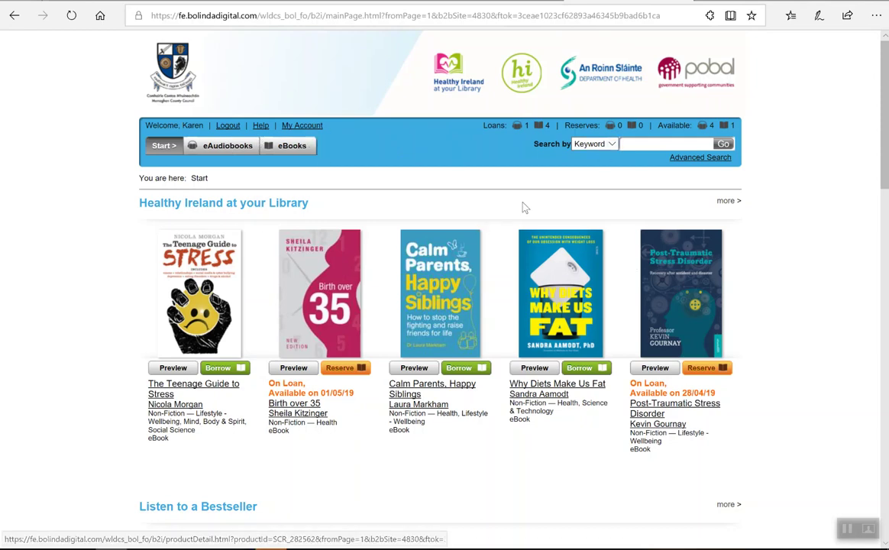
# - Browse the eBooks catalogue and list the 'Most popular - adult' category
pyautogui.click(305, 150)
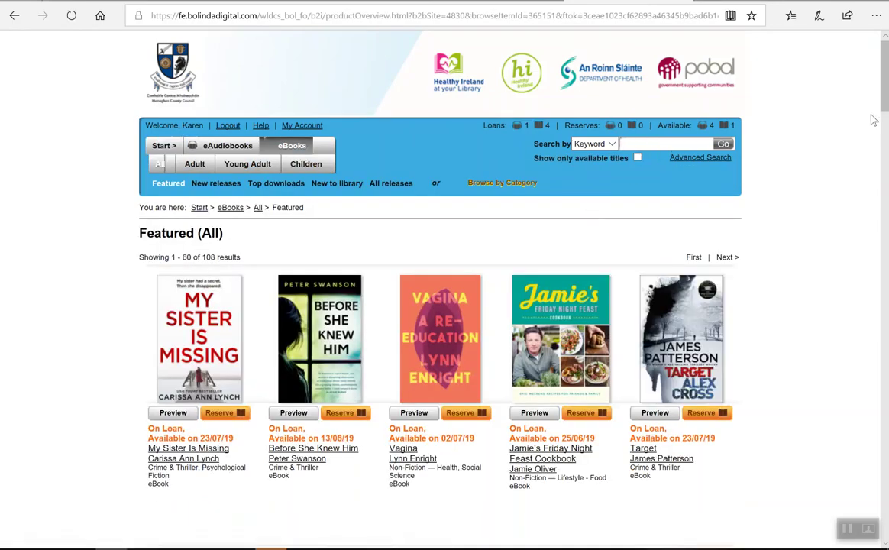
pyautogui.scroll(-10, 873, 107)
pyautogui.scroll(-20, 869, 212)
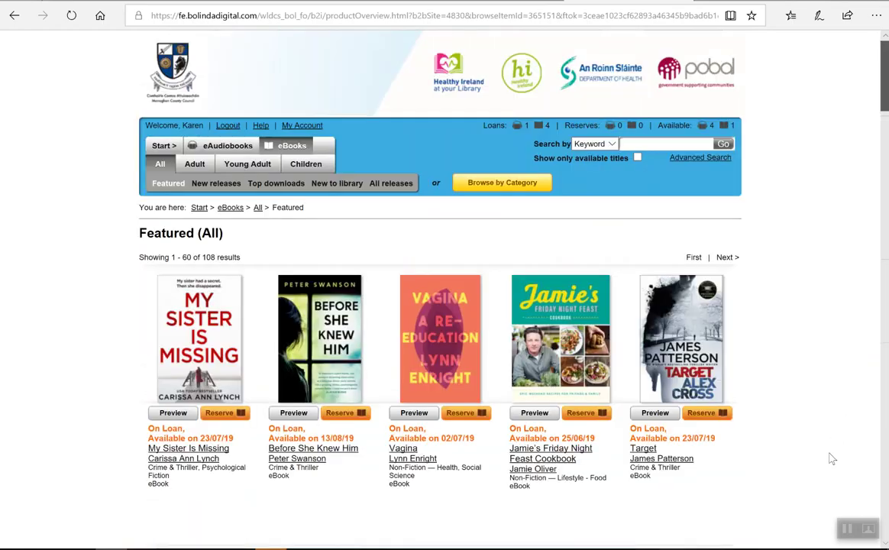
pyautogui.scroll(20, 862, 382)
pyautogui.scroll(10, 867, 178)
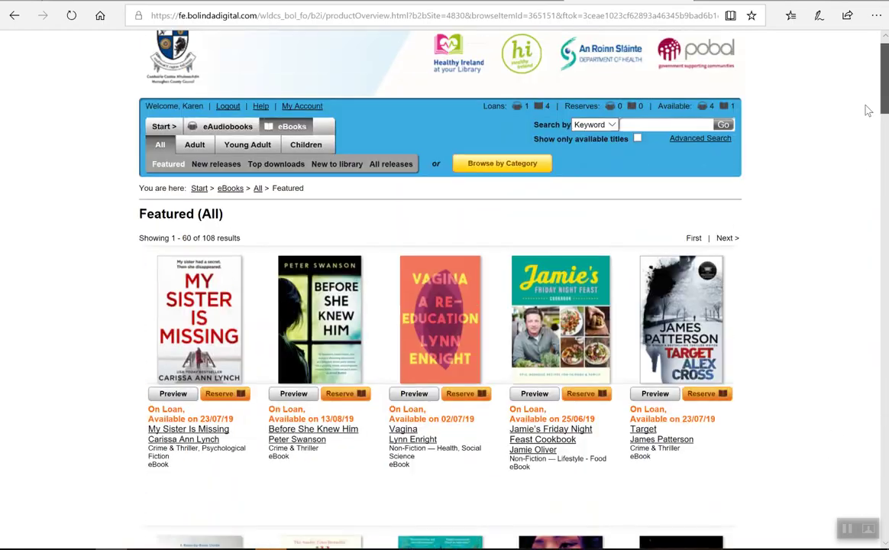
pyautogui.moveTo(489, 165)
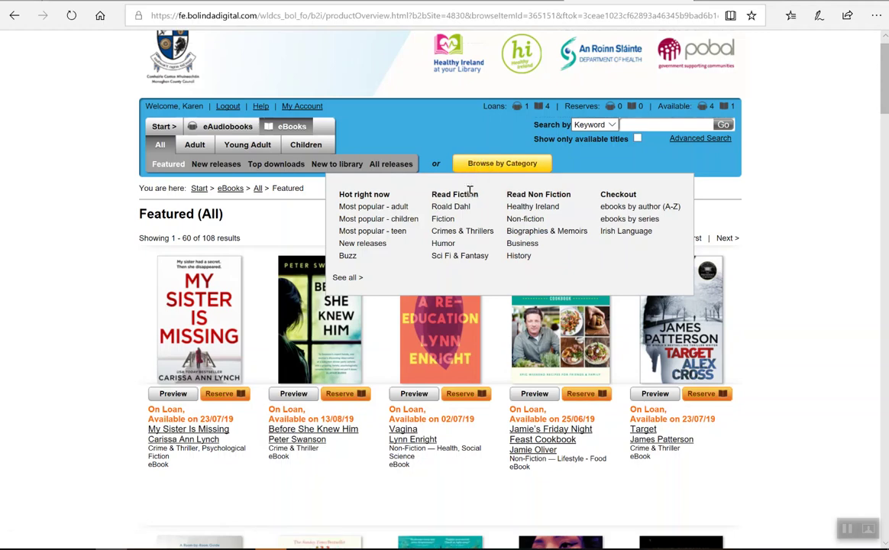
pyautogui.click(396, 209)
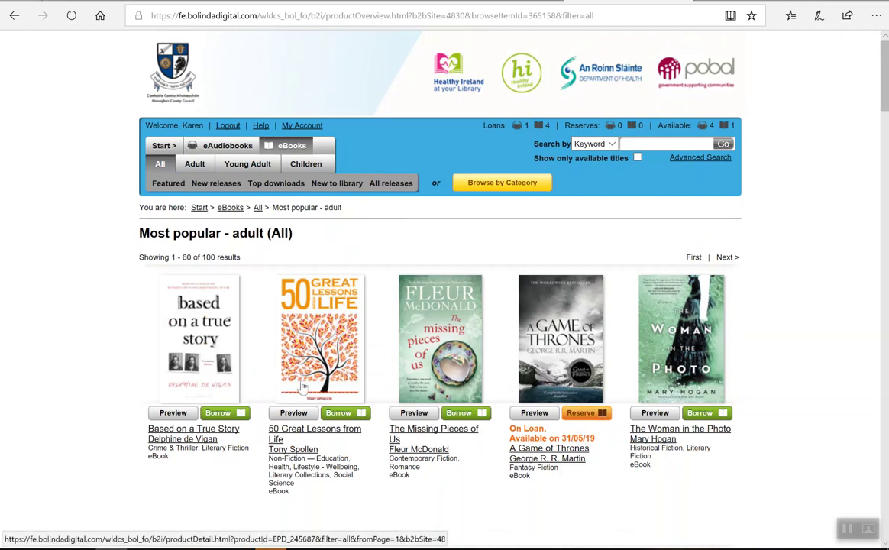
# - Borrow '50 Great Lessons from Life' and confirm the eBook loan
pyautogui.click(338, 414)
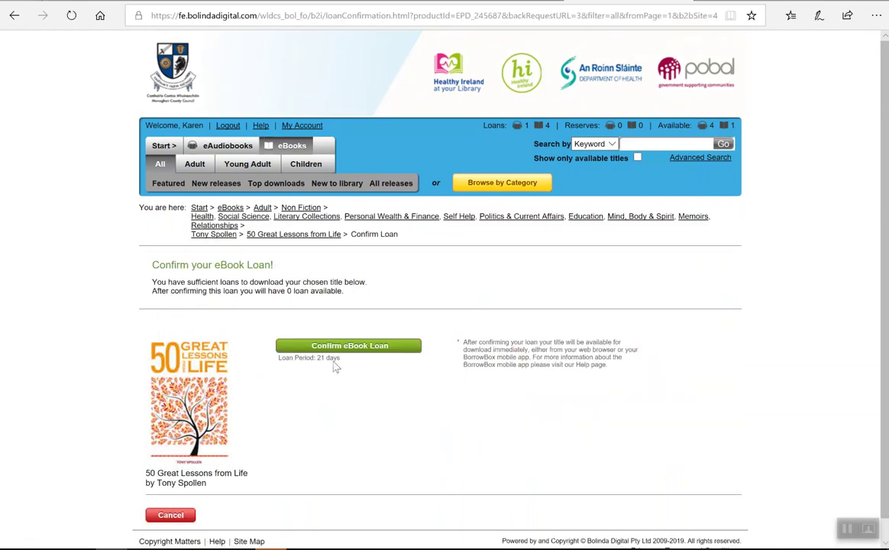
pyautogui.click(361, 353)
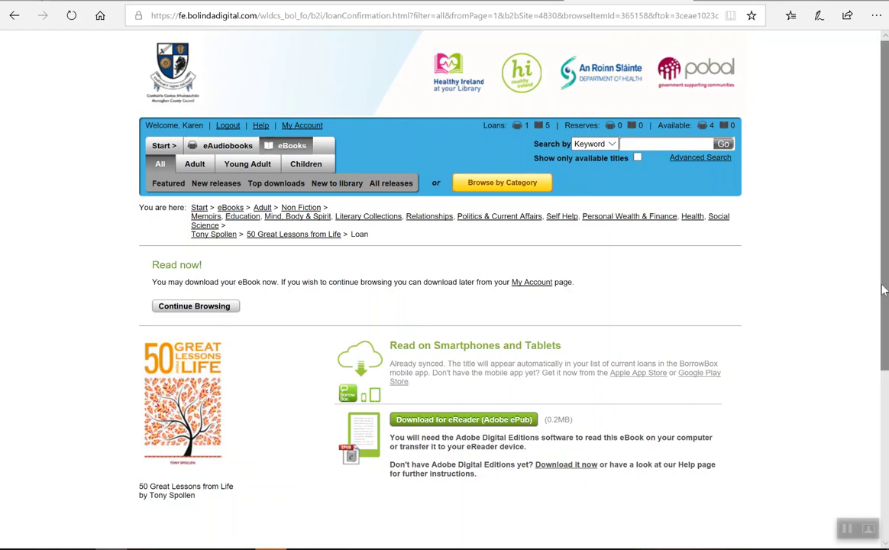
pyautogui.scroll(-2, 867, 336)
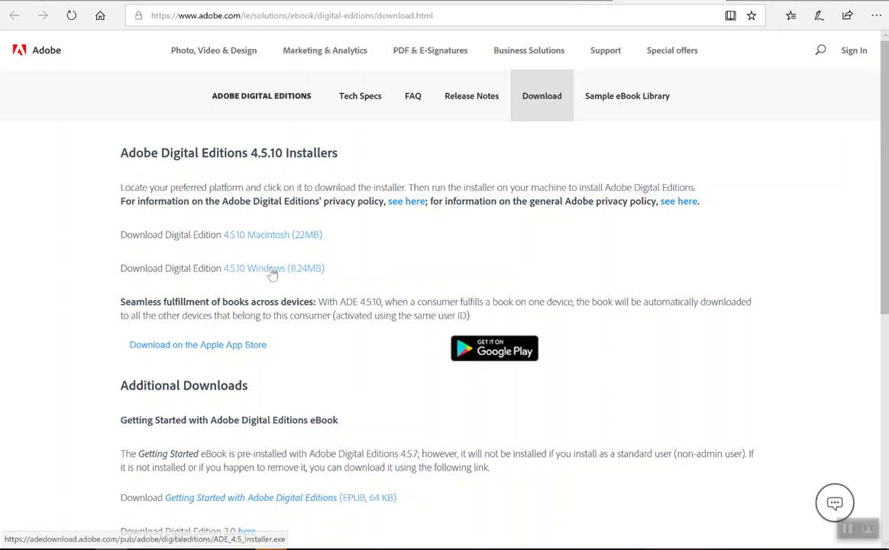
# - Download the Adobe Digital Editions 4.5.10 Windows installer and run it
pyautogui.click(272, 270)
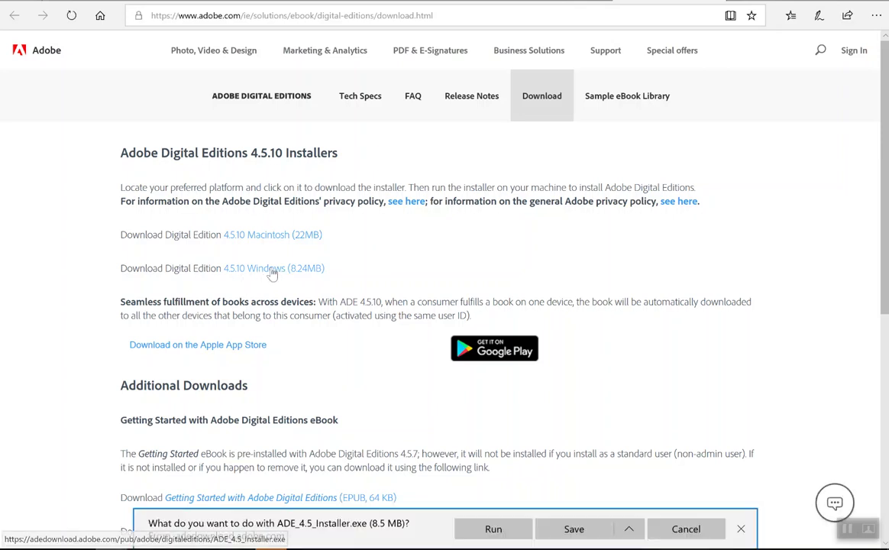
pyautogui.click(494, 530)
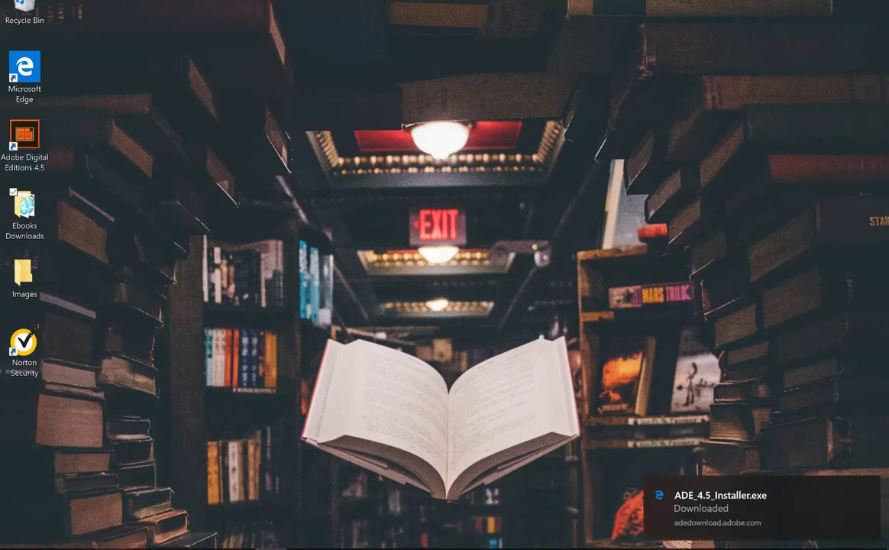
# - Back on the BorrowBox loan page, request the Adobe ePub download and dismiss the setup warning
pyautogui.hotkey('alt', 'Tab')
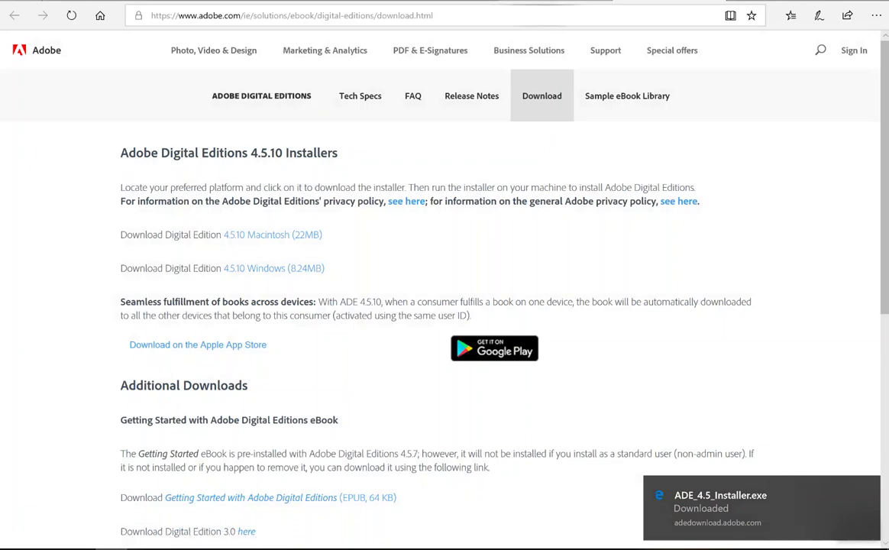
pyautogui.hotkey('ctrl', 'Tab')
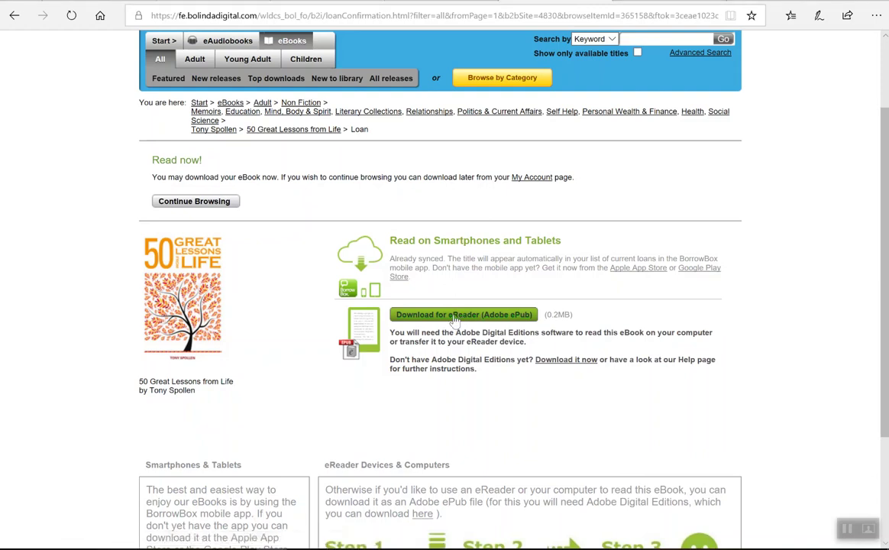
pyautogui.click(458, 318)
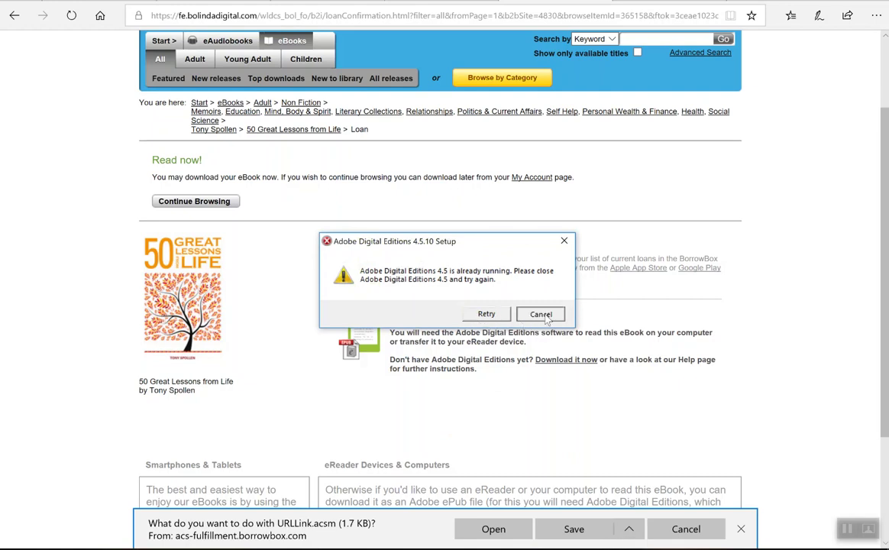
pyautogui.click(541, 314)
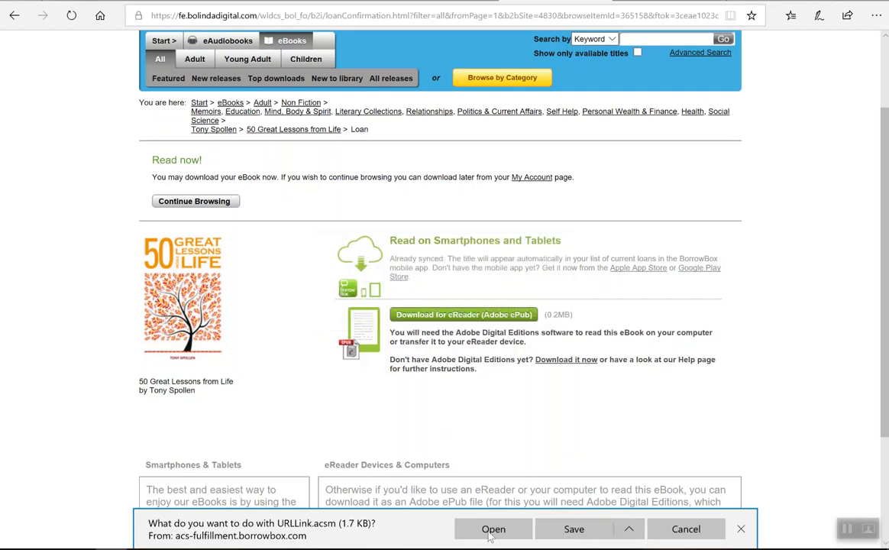
# - Save URLLink.acsm as '50 great life lessons' in the Ebooks Downloads folder
pyautogui.click(629, 532)
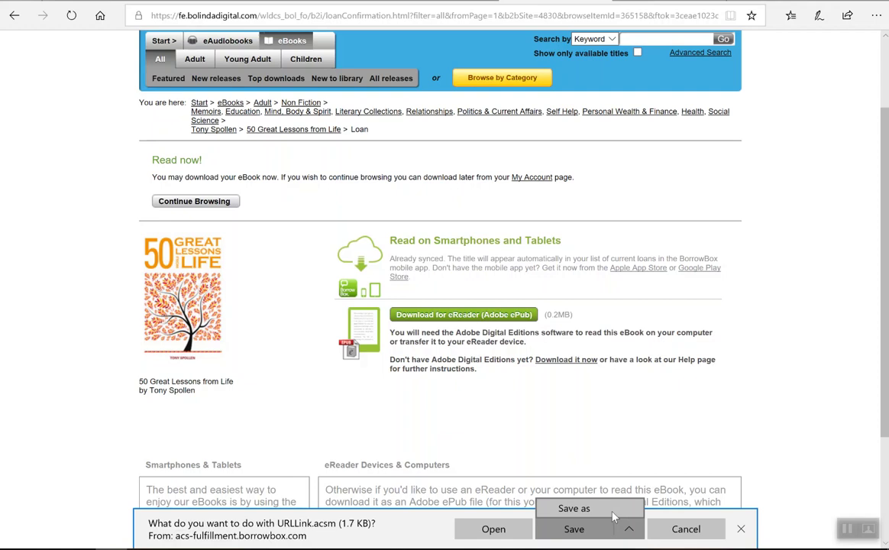
pyautogui.click(613, 513)
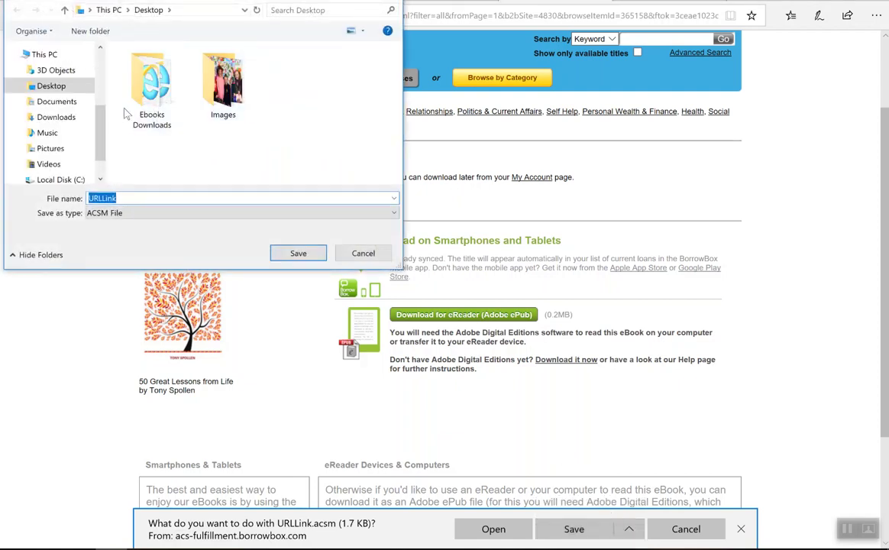
pyautogui.click(133, 112)
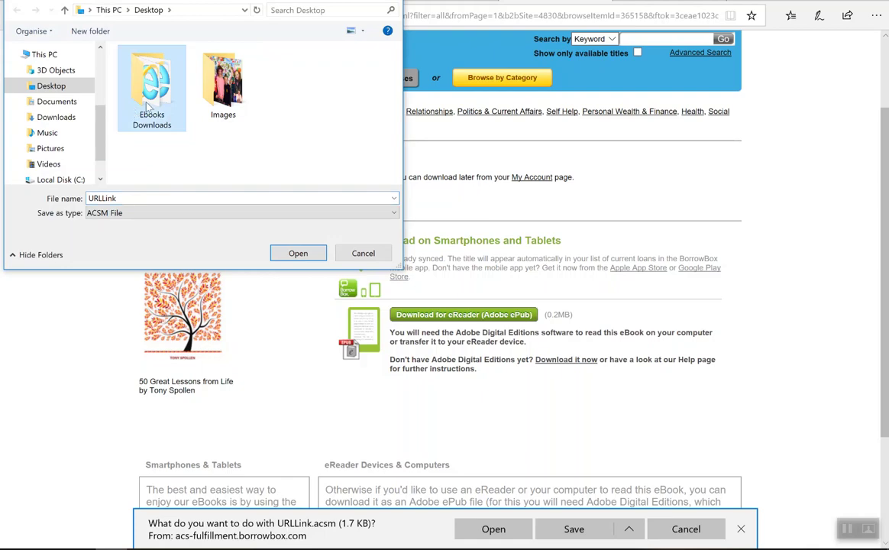
pyautogui.moveTo(187, 1); pyautogui.dragTo(611, 46)
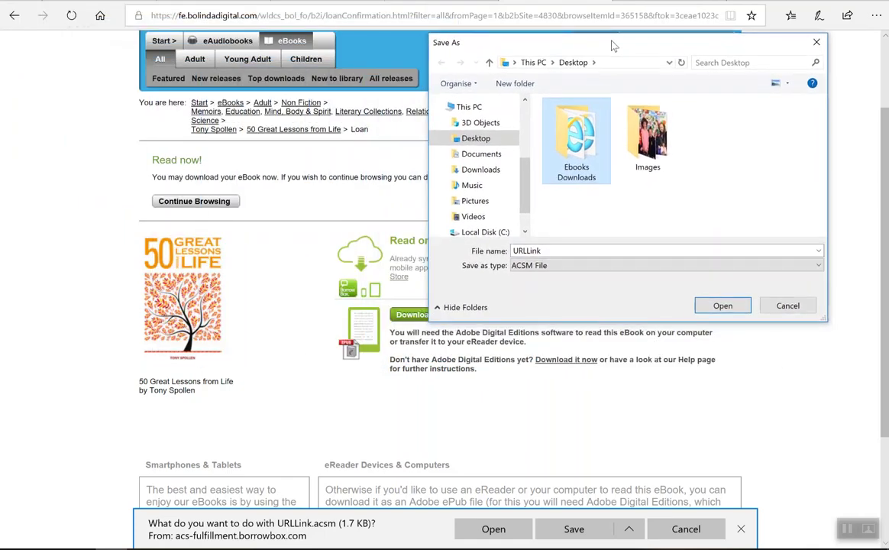
pyautogui.click(554, 252)
pyautogui.write('50')
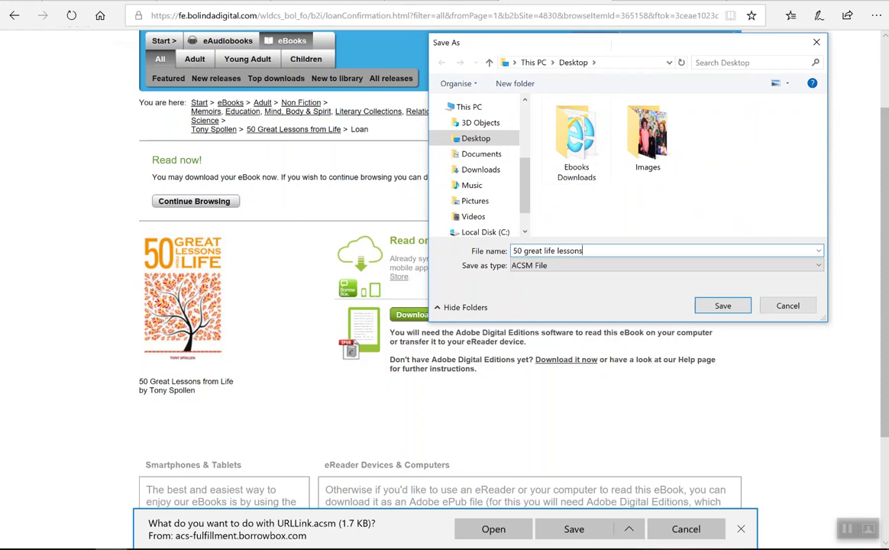
pyautogui.write(' great life lessons')
pyautogui.doubleClick(576, 142)
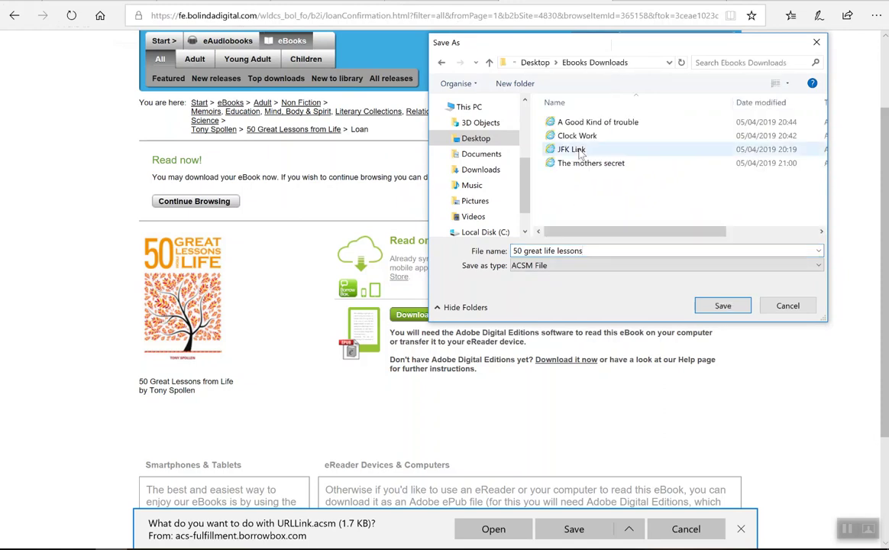
pyautogui.click(720, 305)
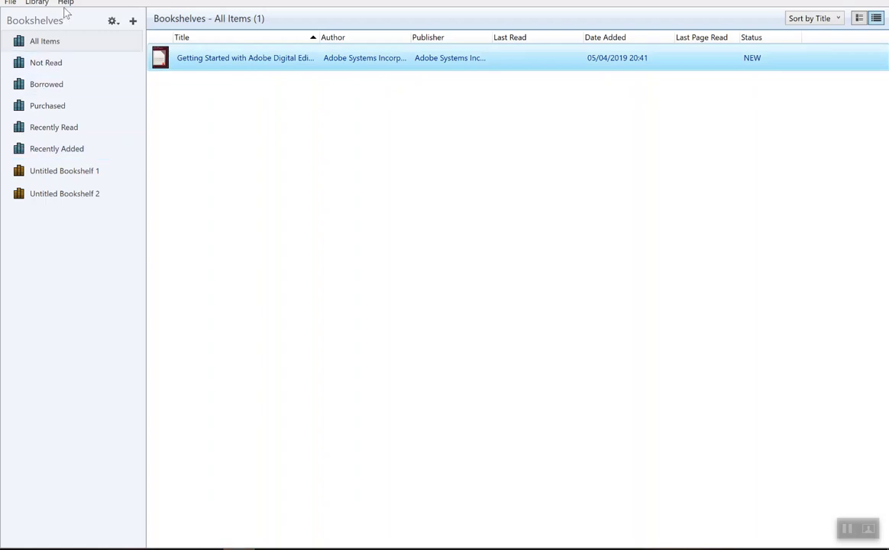
# - Authorize this computer in Digital Editions without an Adobe ID and confirm
pyautogui.click(66, 3)
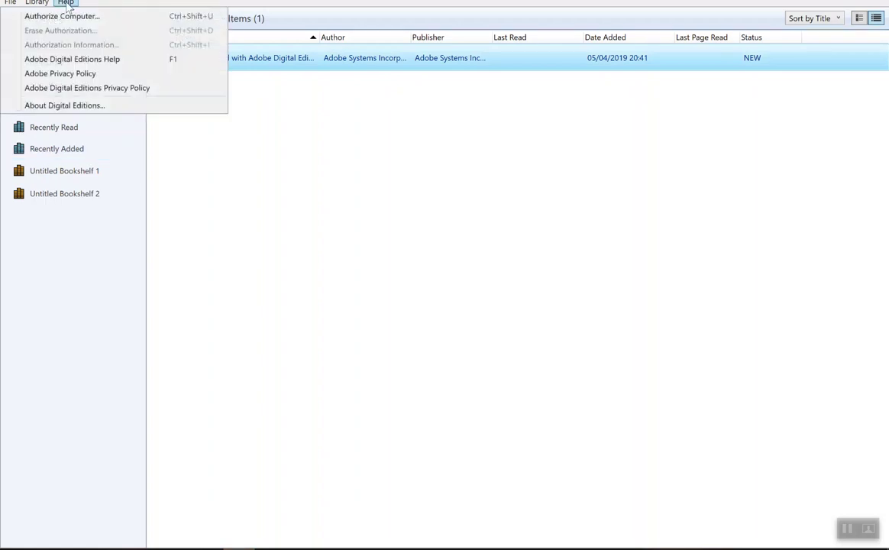
pyautogui.click(61, 16)
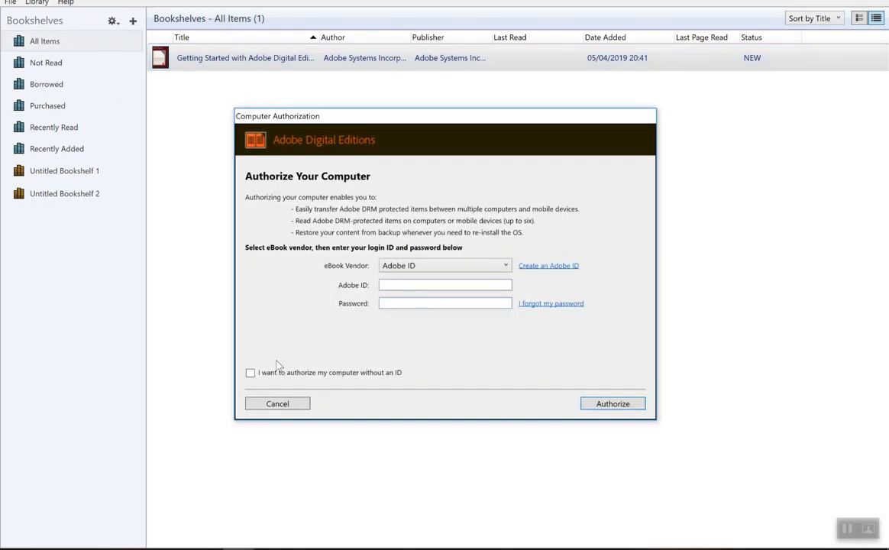
pyautogui.click(251, 374)
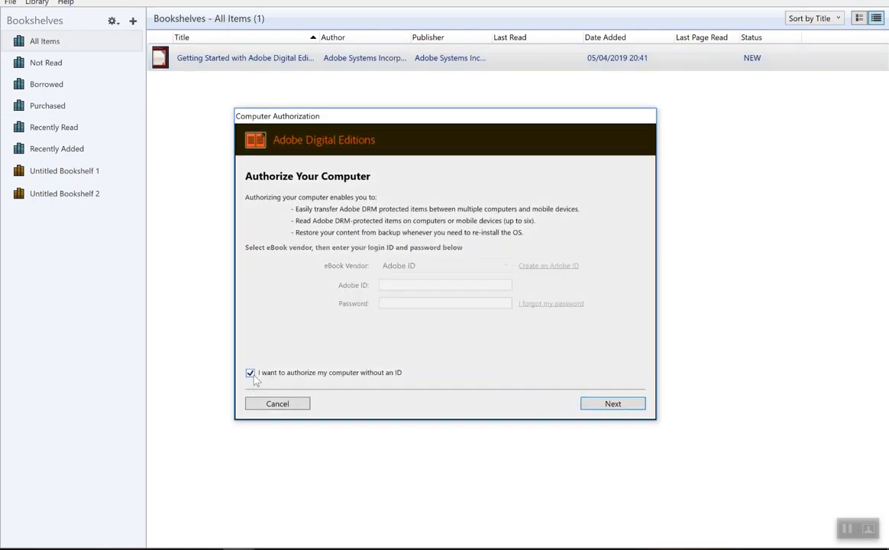
pyautogui.click(622, 404)
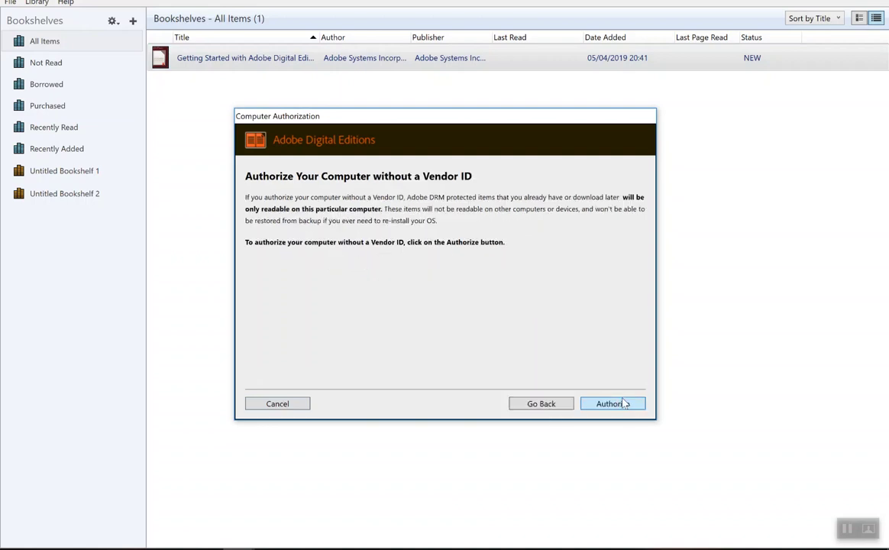
pyautogui.click(612, 405)
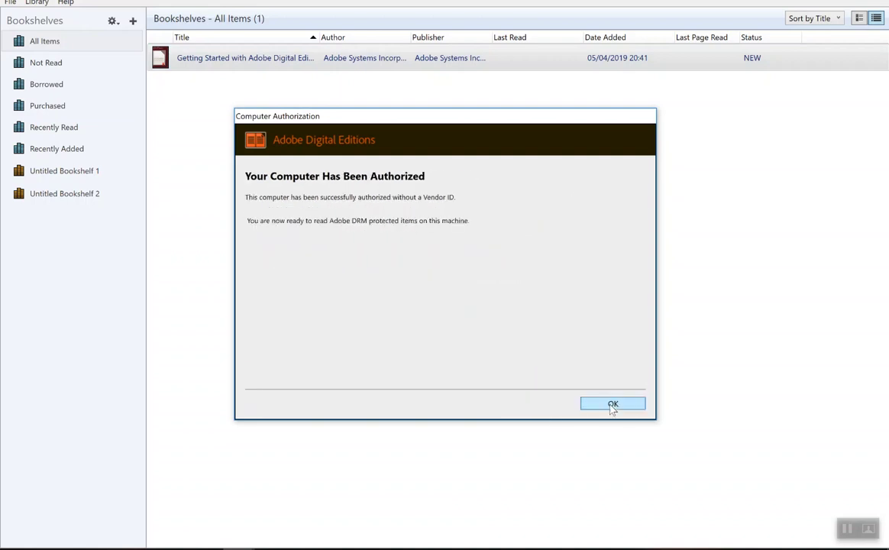
pyautogui.click(635, 405)
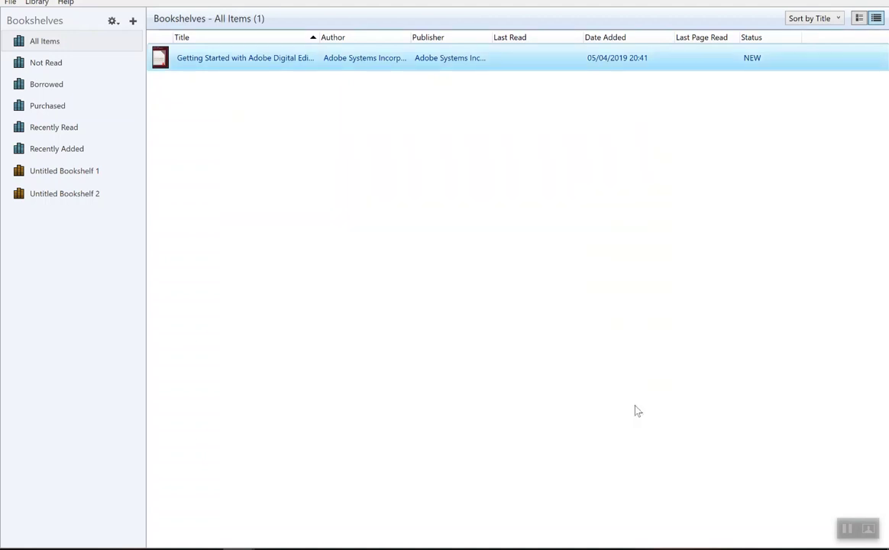
# - Add '50 great life lessons' from Ebooks Downloads as an Adobe Content Server Message file
pyautogui.click(10, 2)
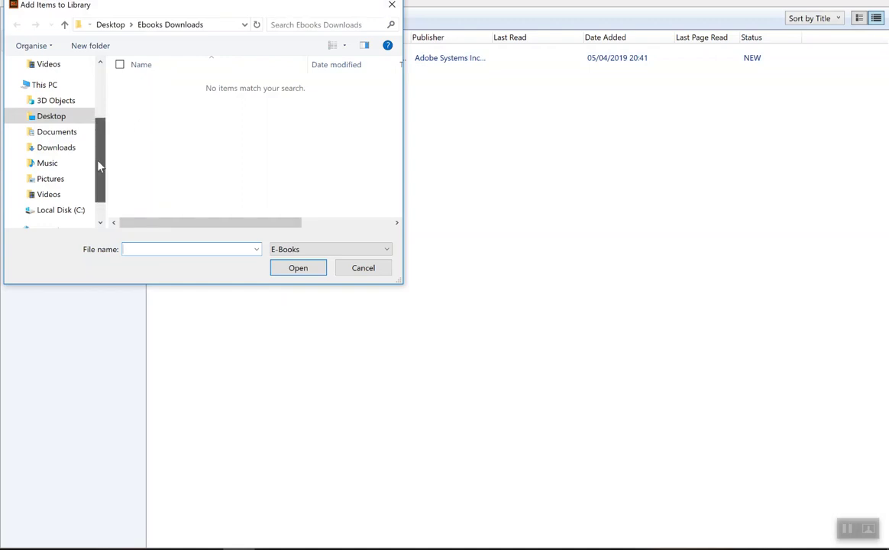
pyautogui.scroll(2, 91, 153)
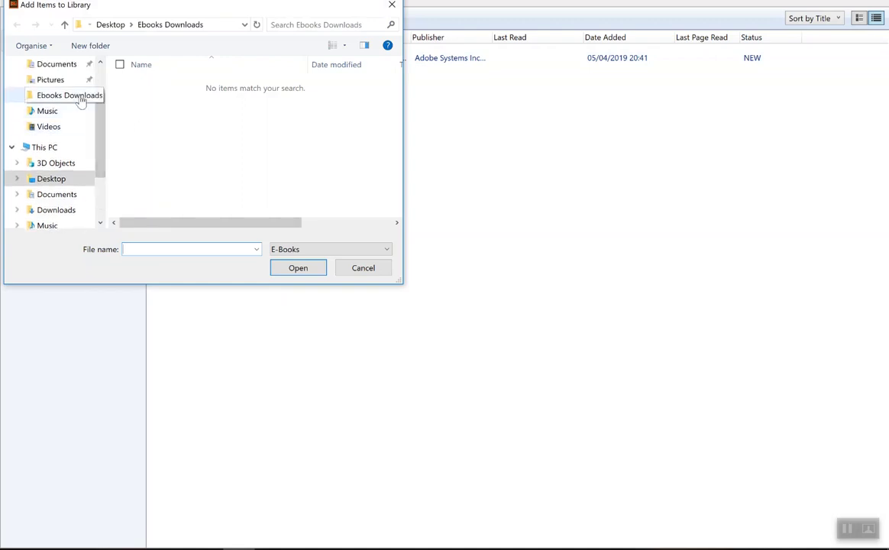
pyautogui.click(81, 102)
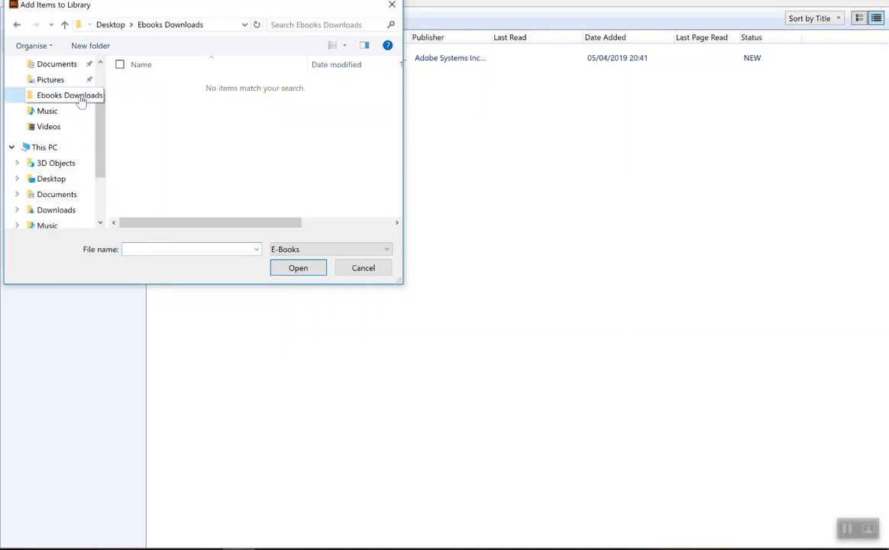
pyautogui.click(387, 252)
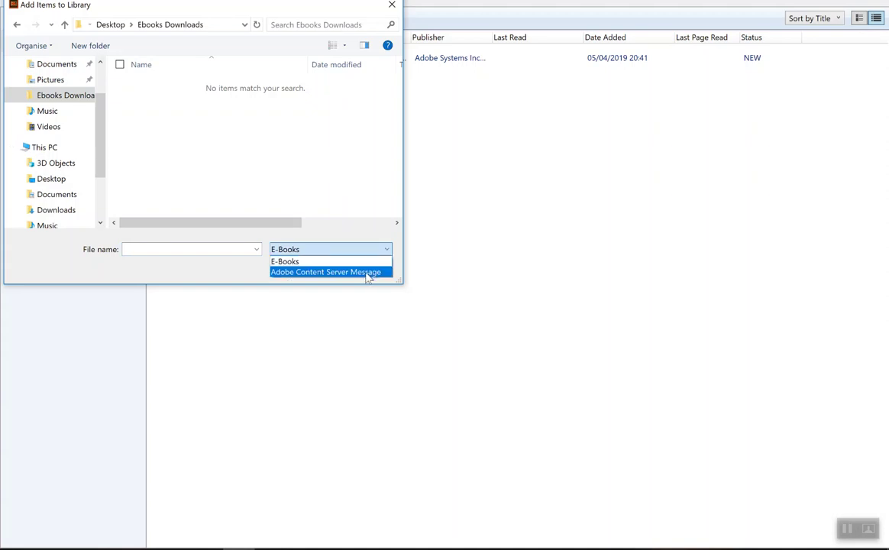
pyautogui.click(366, 273)
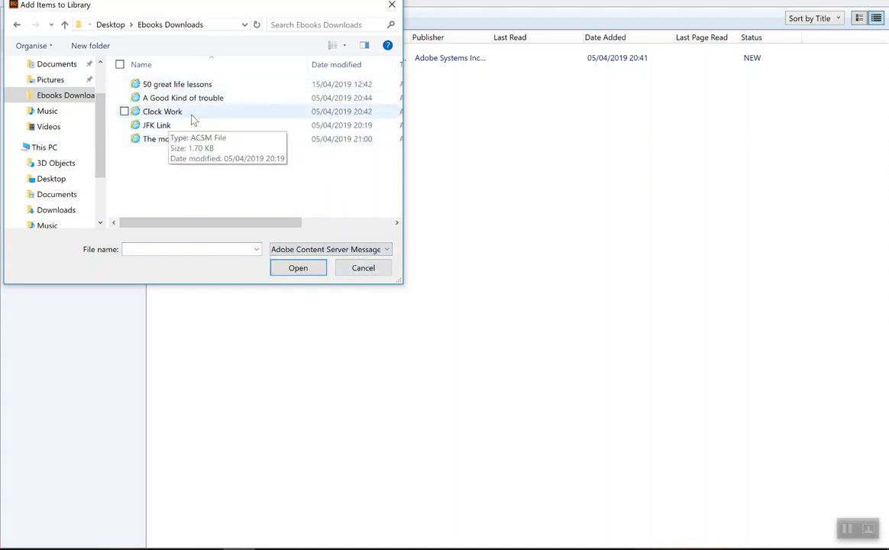
pyautogui.click(204, 85)
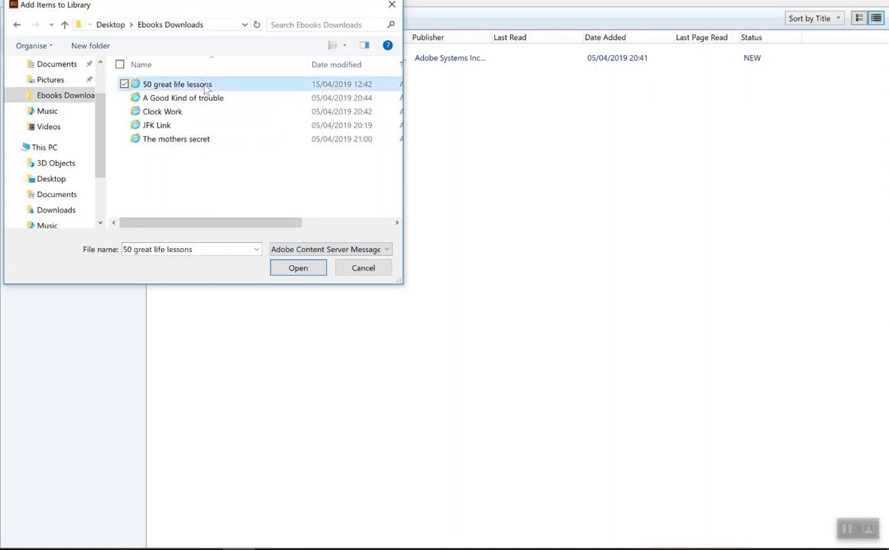
pyautogui.click(298, 271)
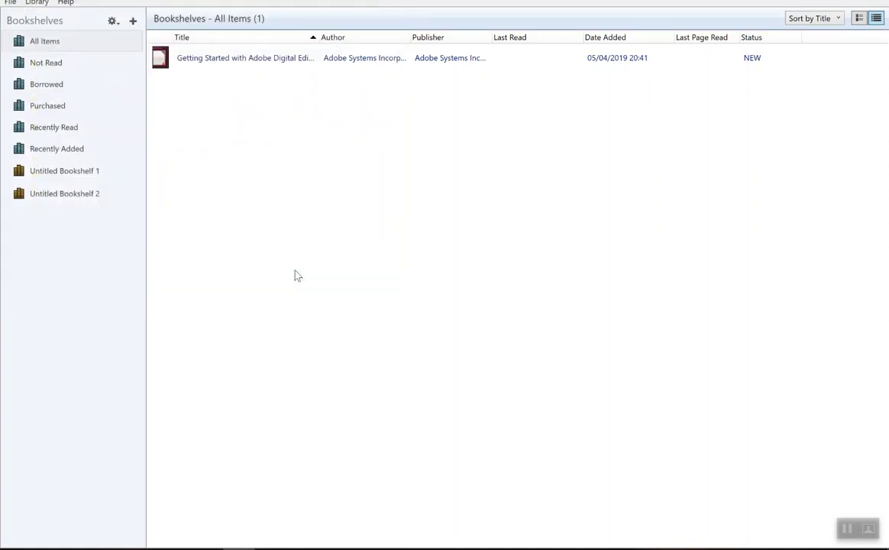